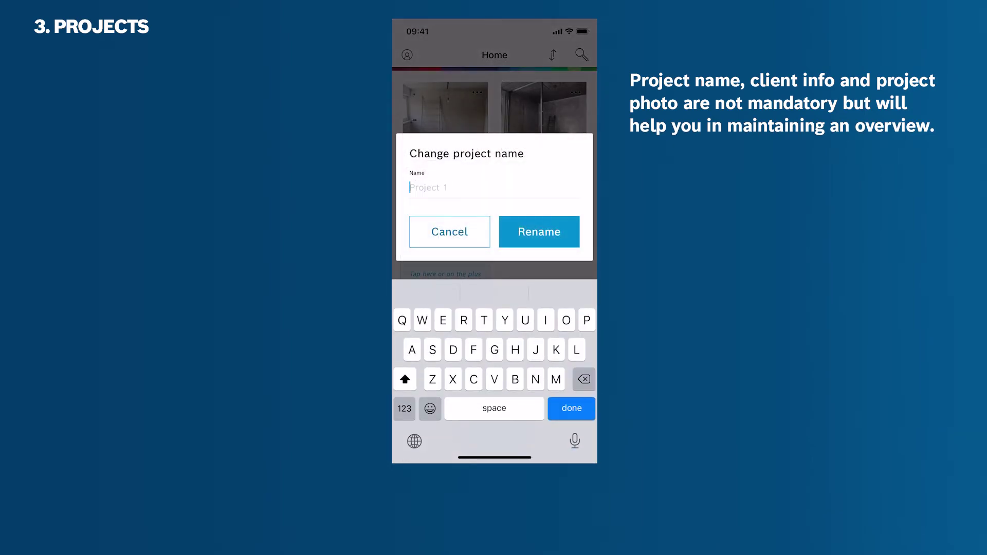
{"action": "type", "text": "House Morris"}
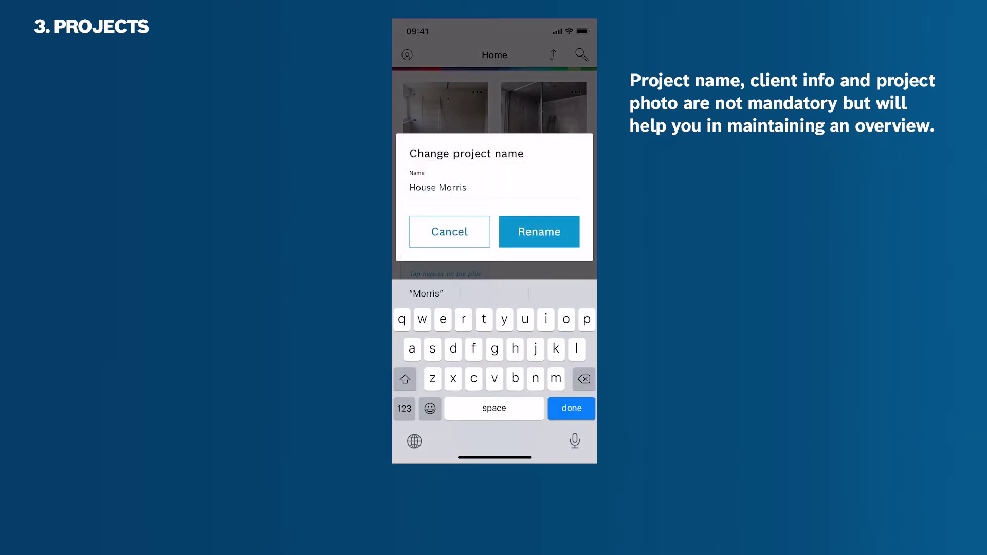
- Confirm the new project name after the client's house
{"action": "left_click", "coordinate": [539, 231]}
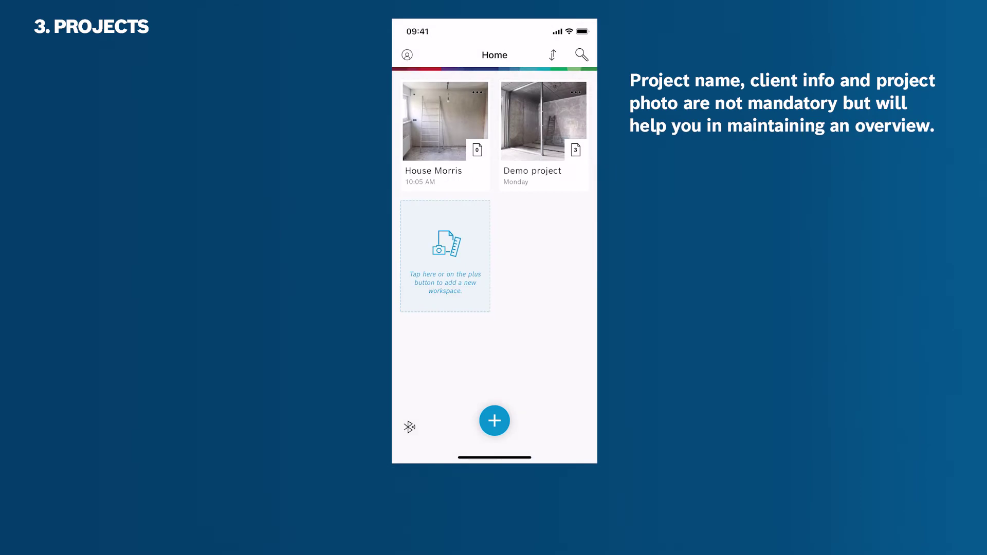
- Open the newly renamed project from its card
{"action": "left_click", "coordinate": [446, 124]}
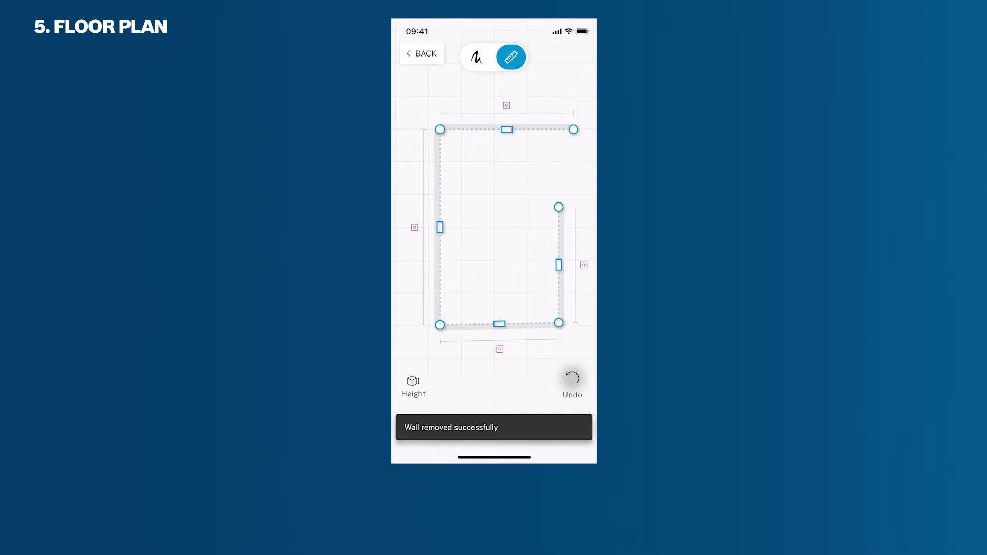
- Drag the right wall's top and bottom corners to close the outline with square corners
{"action": "left_click_drag", "start_coordinate": [558, 207], "coordinate": [573, 130]}
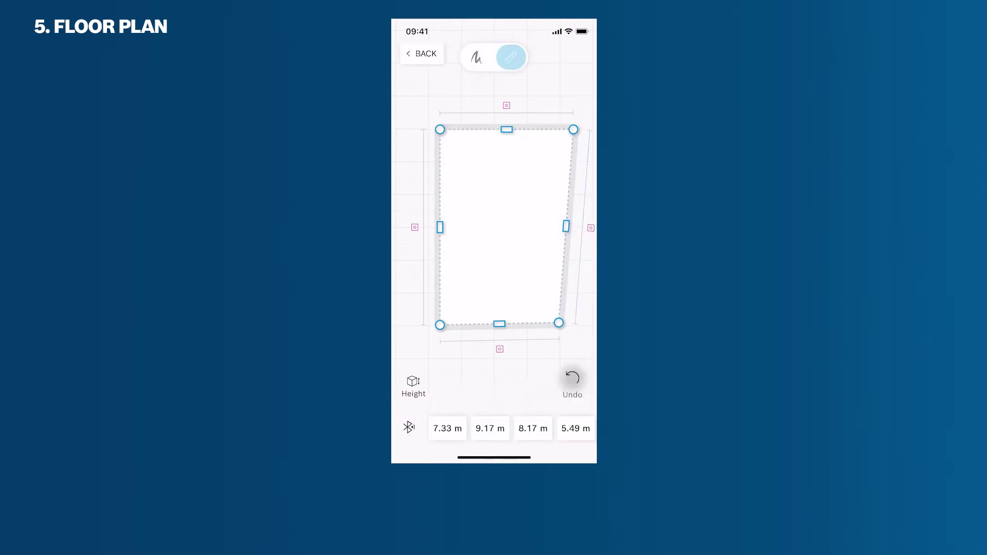
{"action": "left_click_drag", "start_coordinate": [559, 323], "coordinate": [574, 325]}
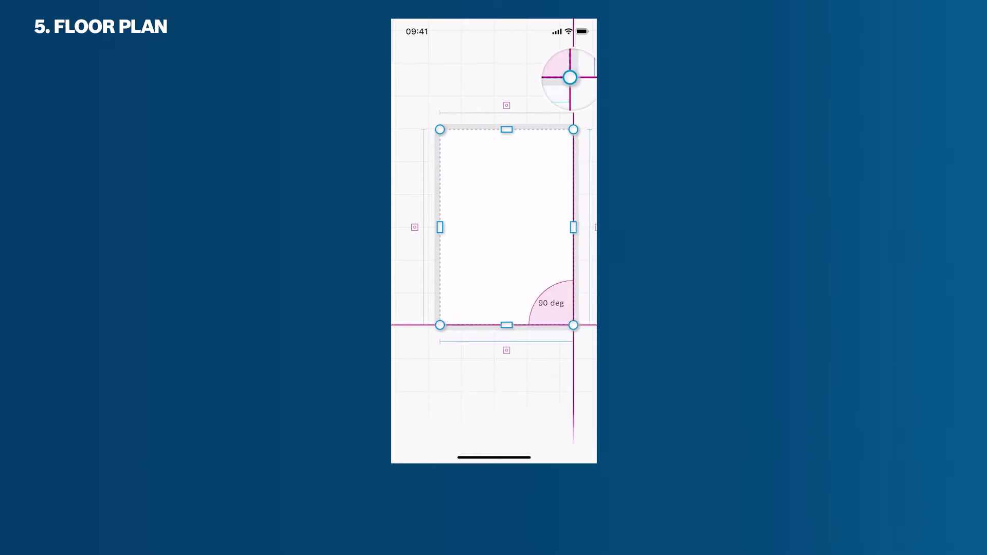